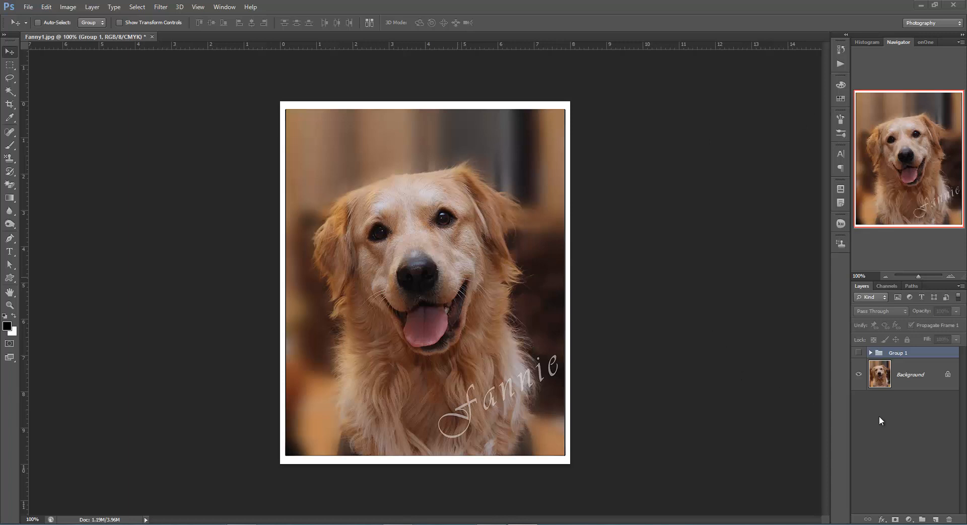
- Duplicate the Background layer and add a new empty layer directly beneath the copy
{"action": "left_click_drag", "start_coordinate": [912, 372], "coordinate": [936, 519]}
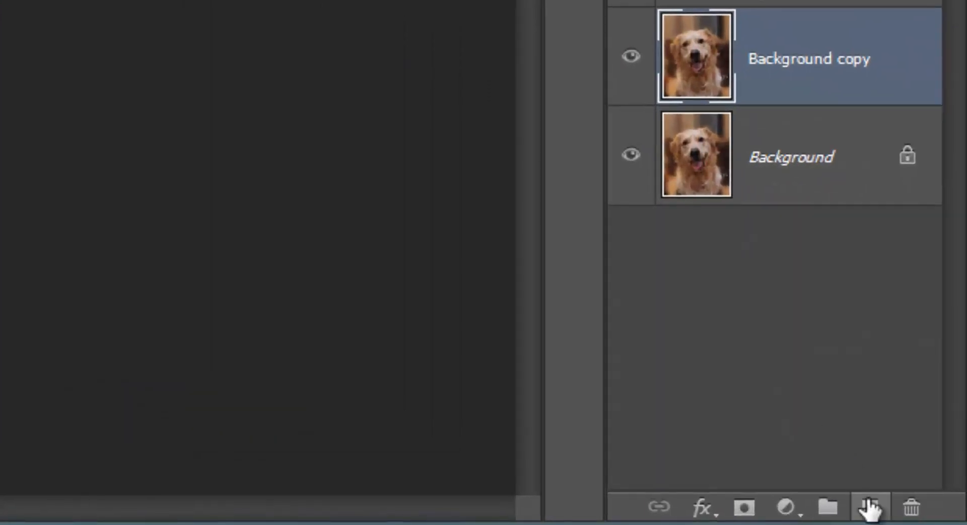
{"action": "left_click", "coordinate": [872, 509], "text": "ctrl"}
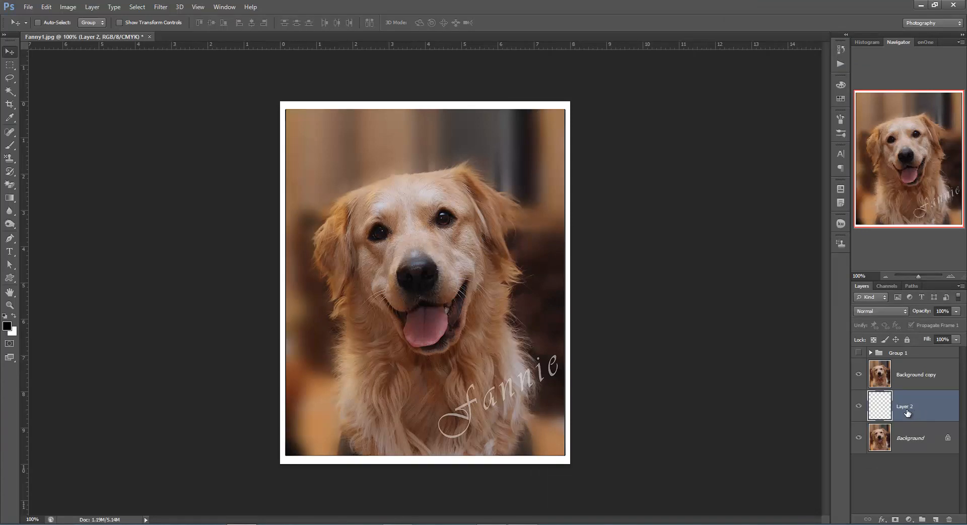
- Hide the Background copy layer and fill Layer 2 with the grey custom pattern in Normal mode at 100% opacity
{"action": "left_click", "coordinate": [859, 374]}
{"action": "key", "text": "shift+F5"}
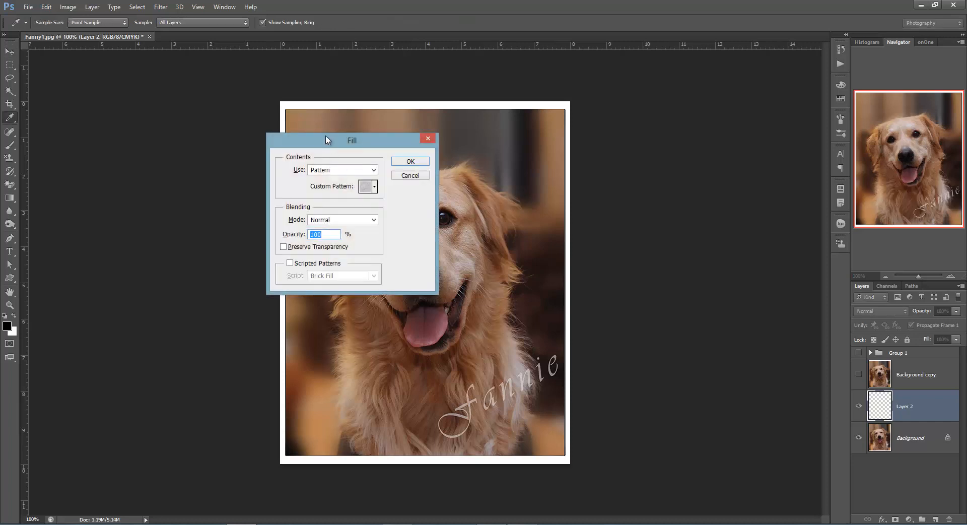
{"action": "left_click_drag", "start_coordinate": [326, 140], "coordinate": [432, 144]}
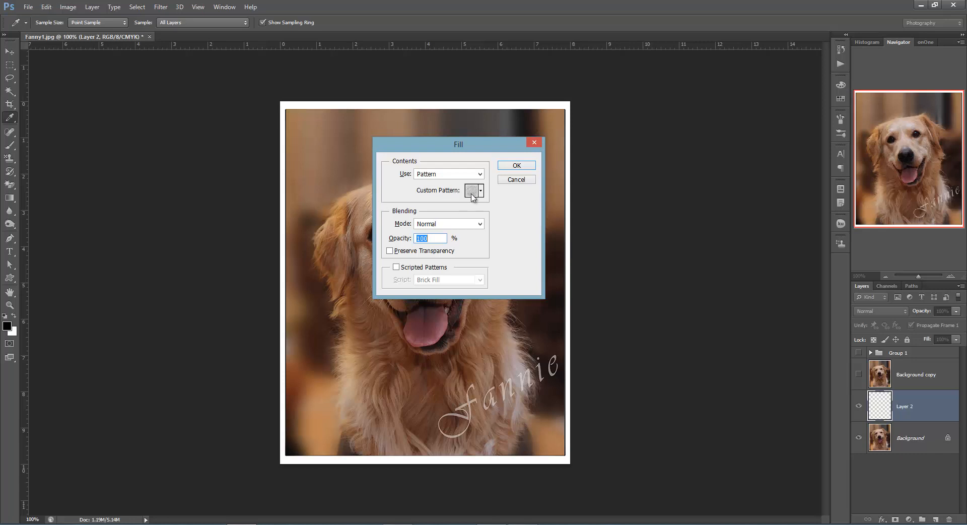
{"action": "left_click", "coordinate": [517, 165]}
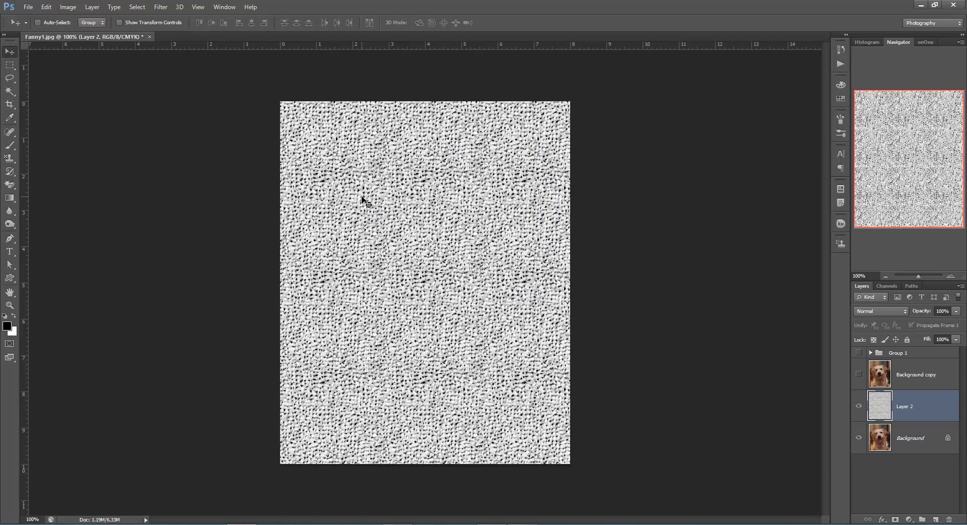
- Soften the pattern on Layer 2 with a Gaussian Blur of 2.3 pixels radius
{"action": "left_click", "coordinate": [160, 9]}
{"action": "mouse_move", "coordinate": [204, 119]}
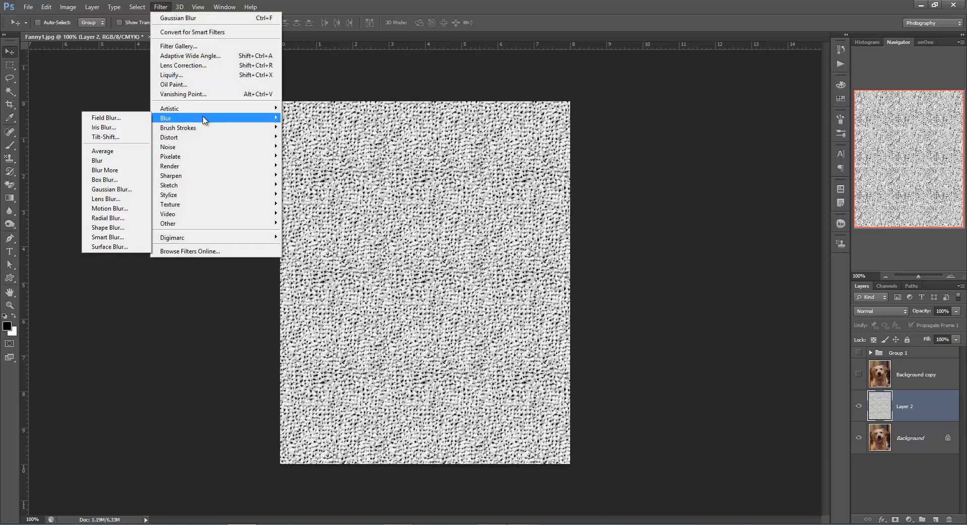
{"action": "left_click", "coordinate": [112, 189]}
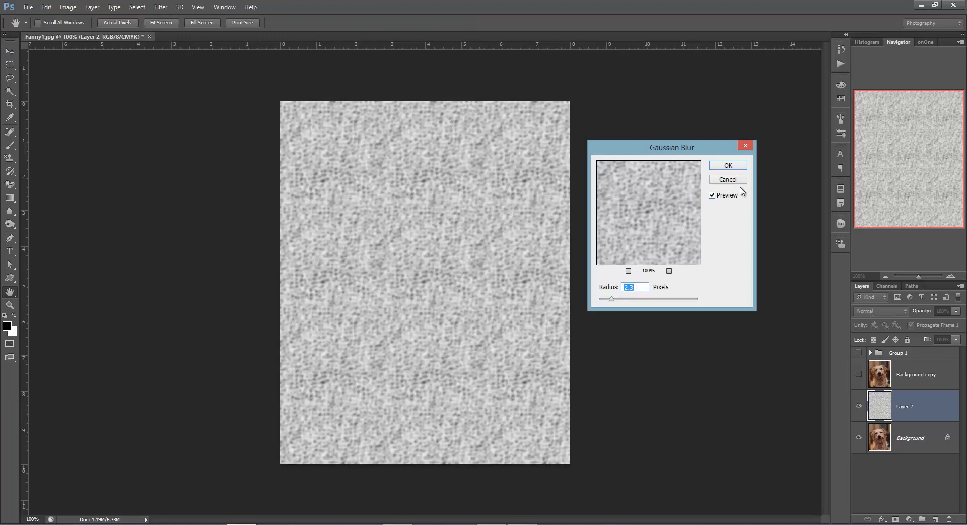
{"action": "left_click", "coordinate": [735, 168]}
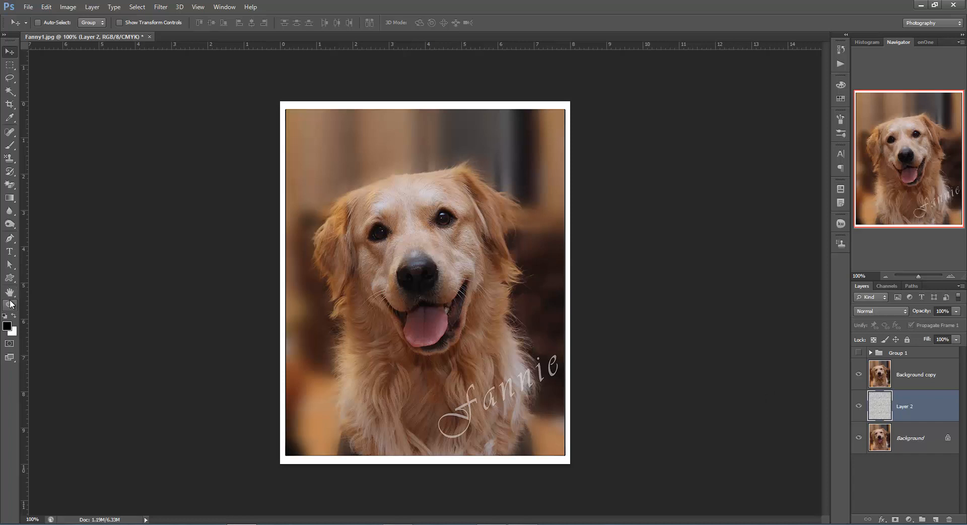
{"action": "left_click", "coordinate": [9, 65]}
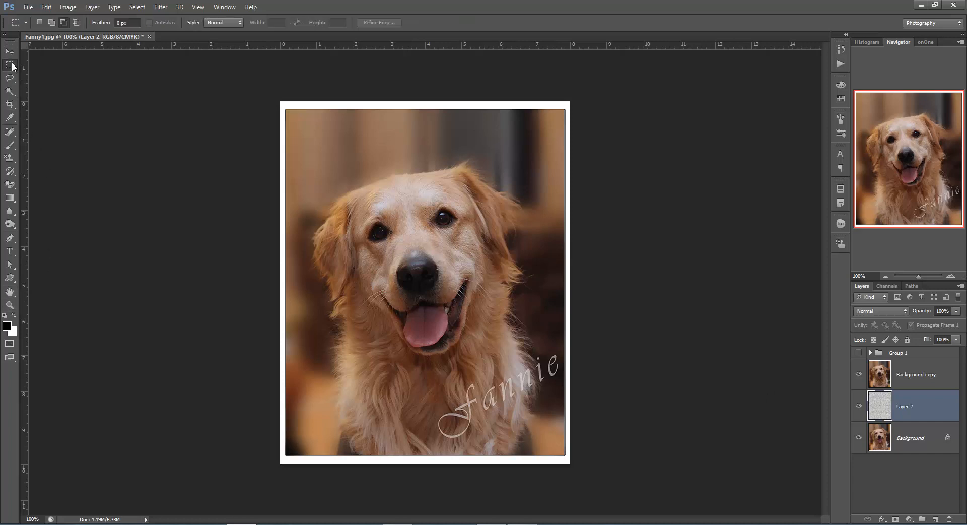
{"action": "right_click", "coordinate": [12, 65]}
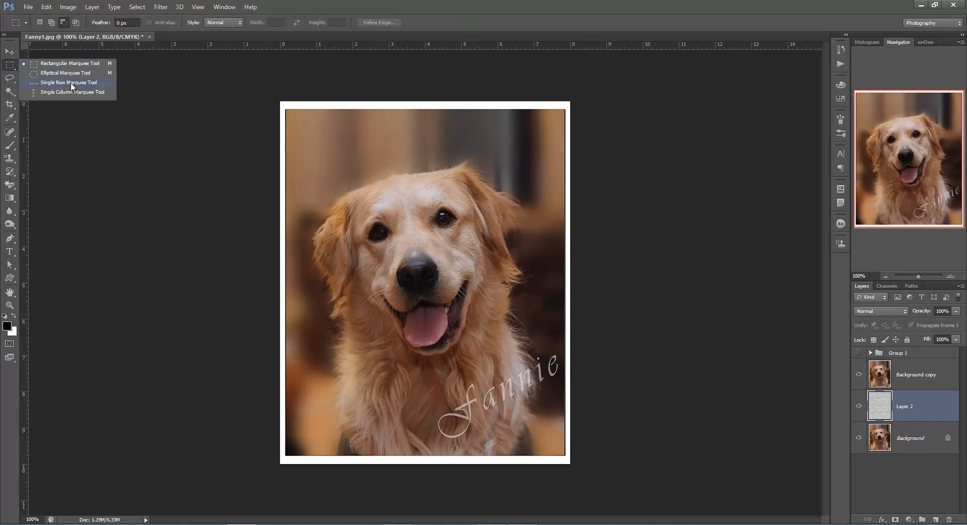
{"action": "left_click", "coordinate": [133, 67]}
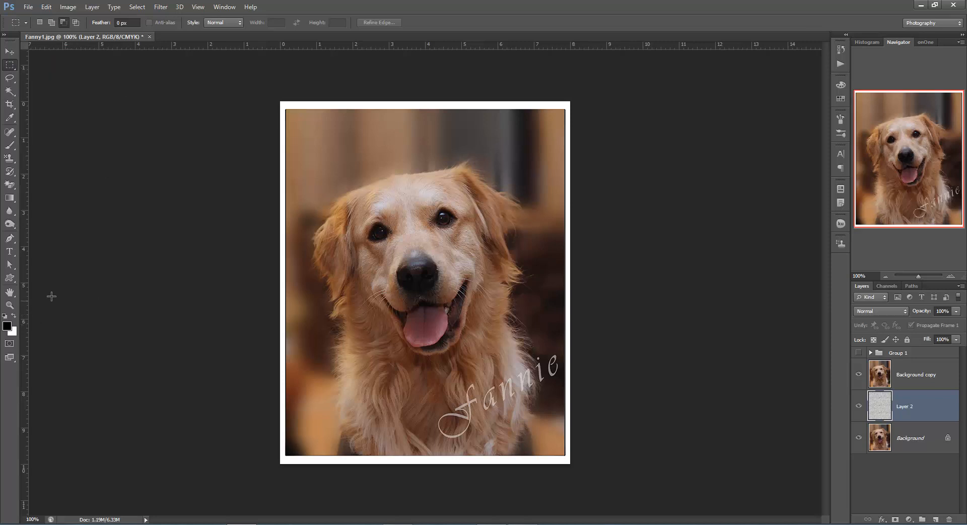
- Draw a black custom frame shape about 152 by 211 px over the dog's face, above the Background copy layer
{"action": "left_click", "coordinate": [9, 279]}
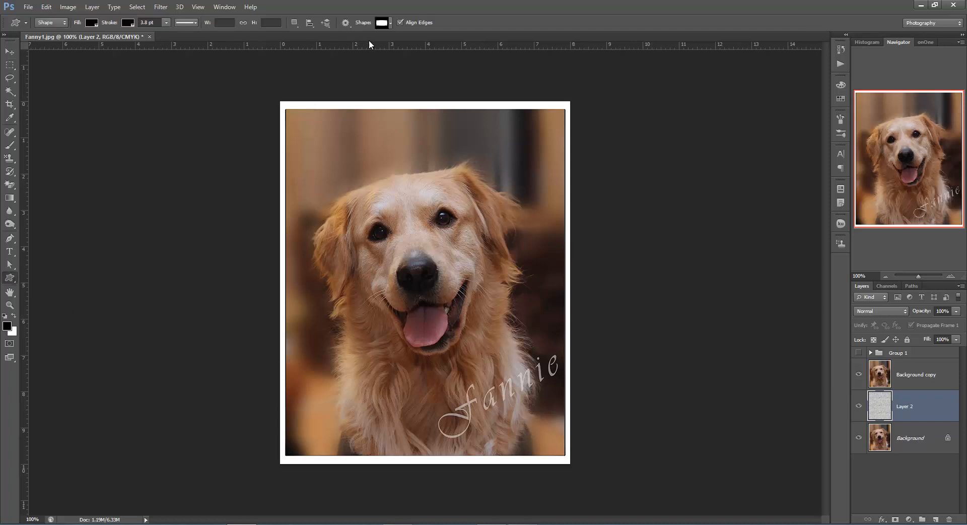
{"action": "left_click", "coordinate": [390, 24]}
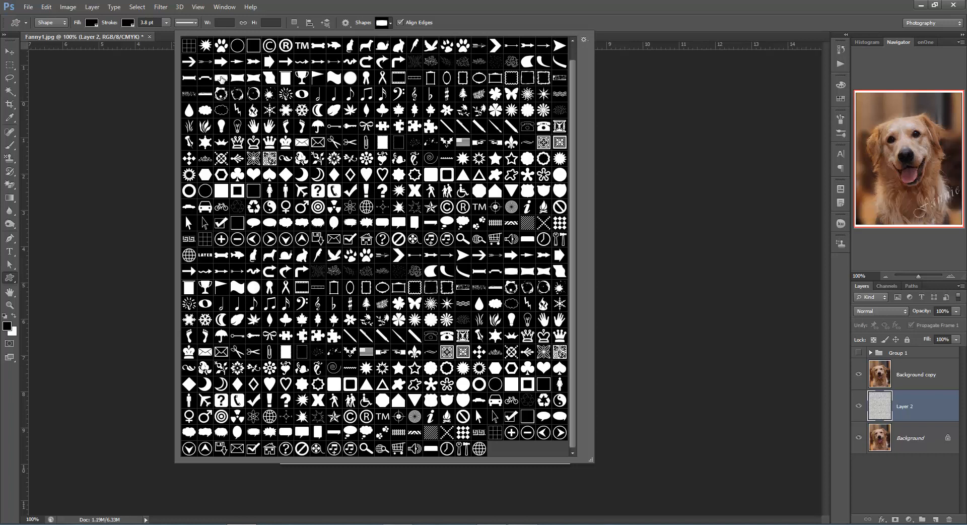
{"action": "left_click", "coordinate": [472, 30]}
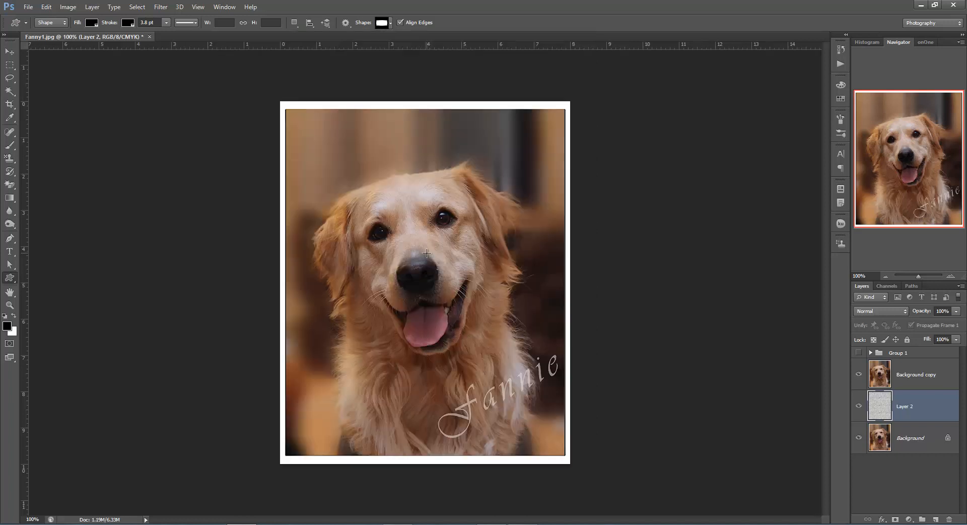
{"action": "left_click", "coordinate": [912, 375]}
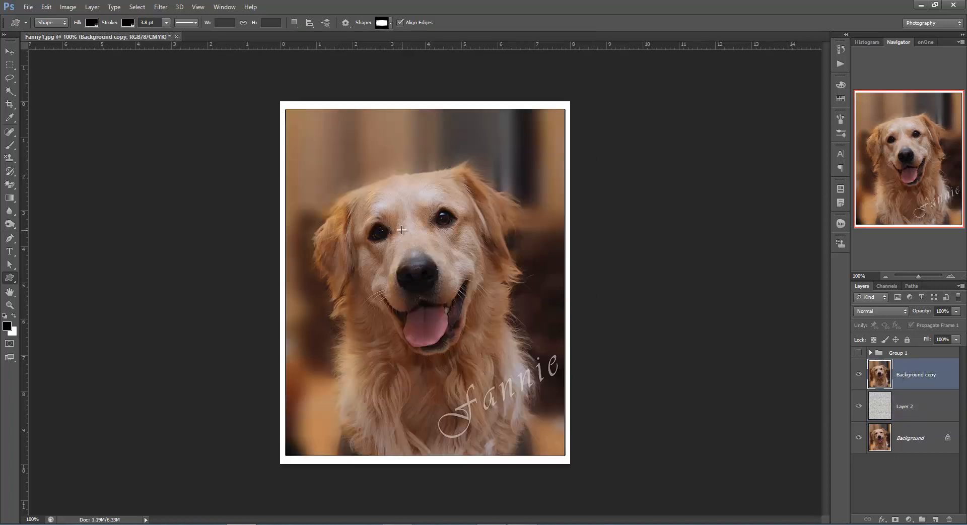
{"action": "left_click_drag", "start_coordinate": [370, 182], "coordinate": [440, 290]}
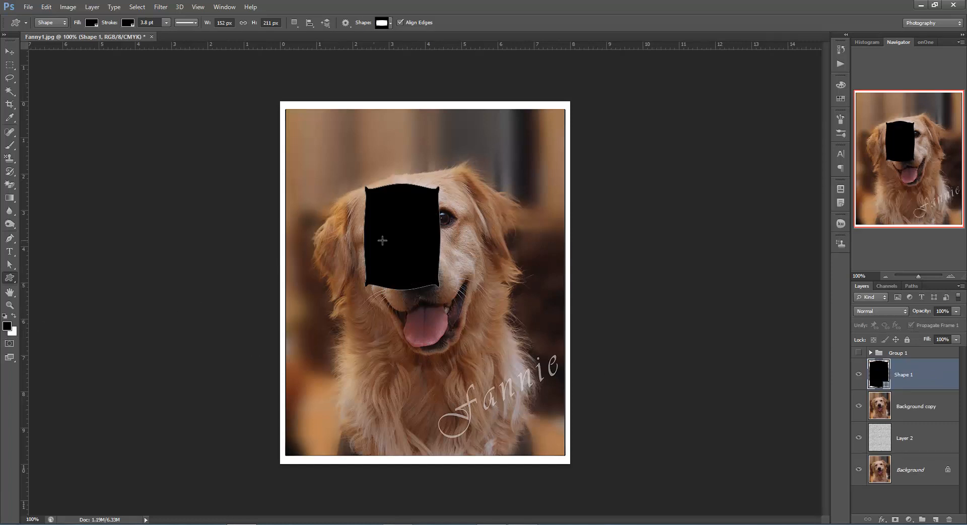
- Turn the drawn shape's outline into a layer mask on Background copy, deleting the Shape 1 layer
{"action": "left_click", "coordinate": [10, 51]}
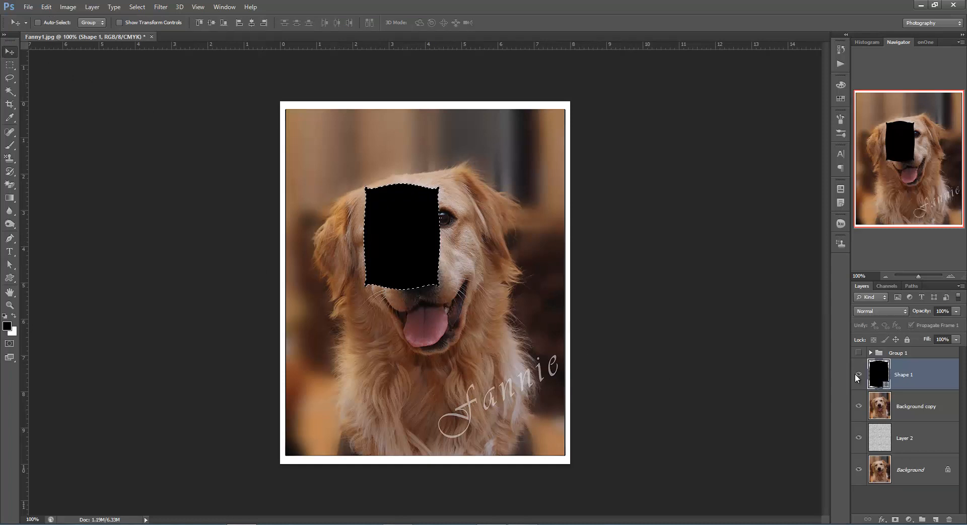
{"action": "left_click", "coordinate": [879, 375], "text": "ctrl"}
{"action": "left_click_drag", "start_coordinate": [924, 373], "coordinate": [950, 519]}
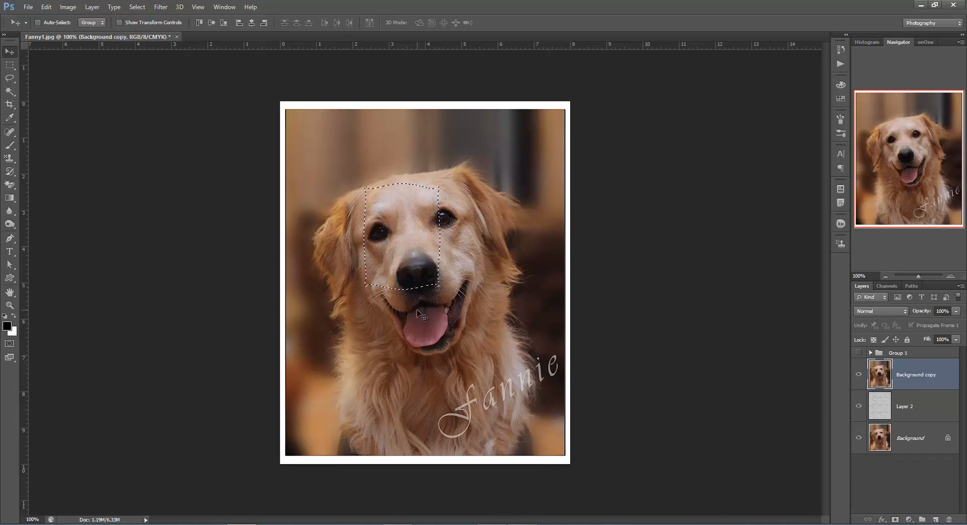
{"action": "left_click", "coordinate": [896, 519]}
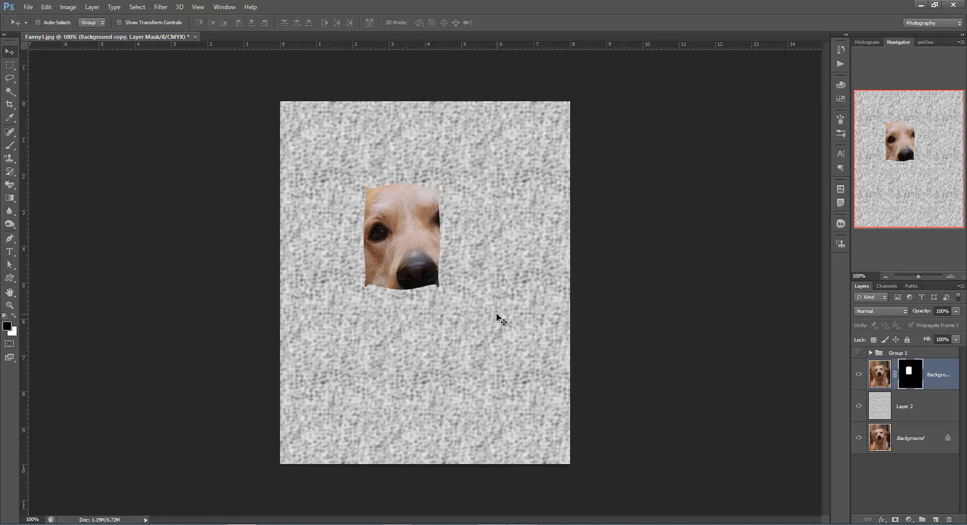
- Add a Drop Shadow and a 1 px black Stroke positioned Inside to the masked Background copy layer
{"action": "left_click", "coordinate": [882, 520]}
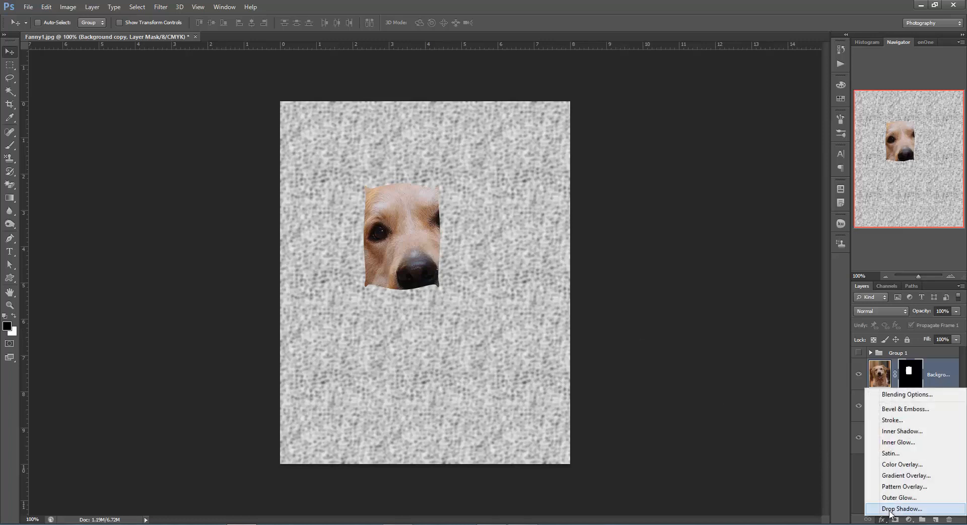
{"action": "left_click", "coordinate": [894, 508]}
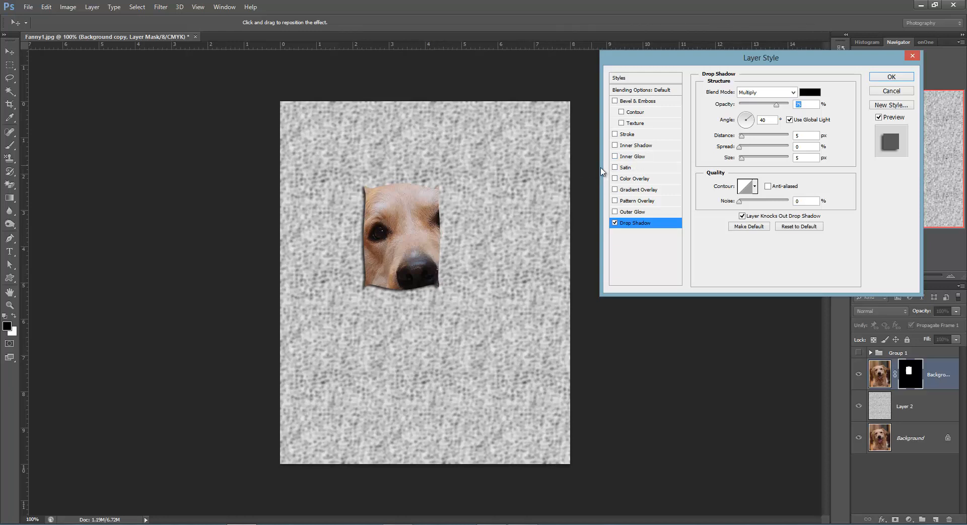
{"action": "left_click", "coordinate": [641, 134]}
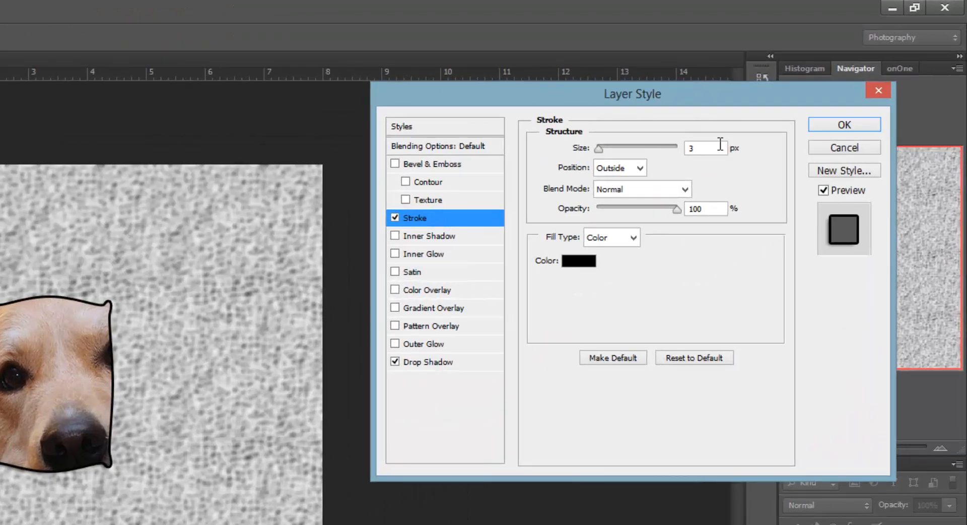
{"action": "left_click", "coordinate": [639, 168]}
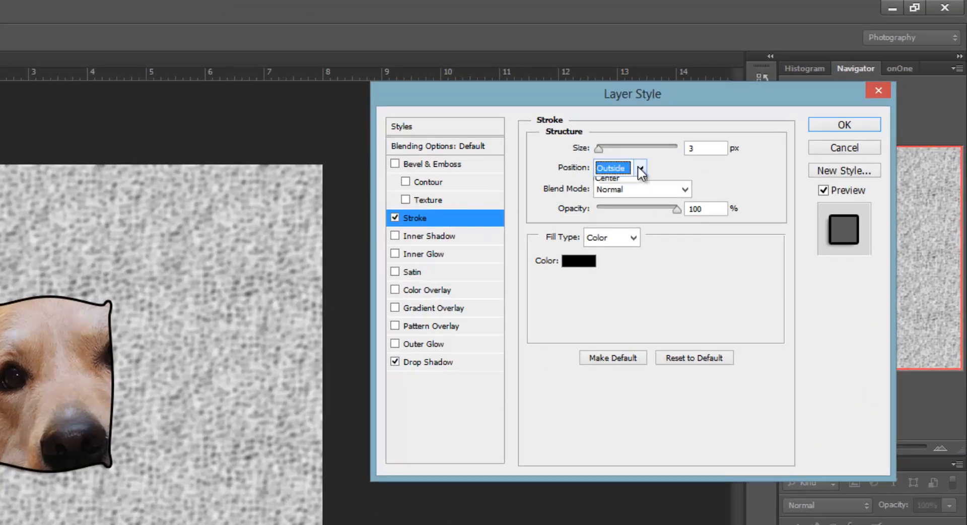
{"action": "left_click", "coordinate": [625, 194]}
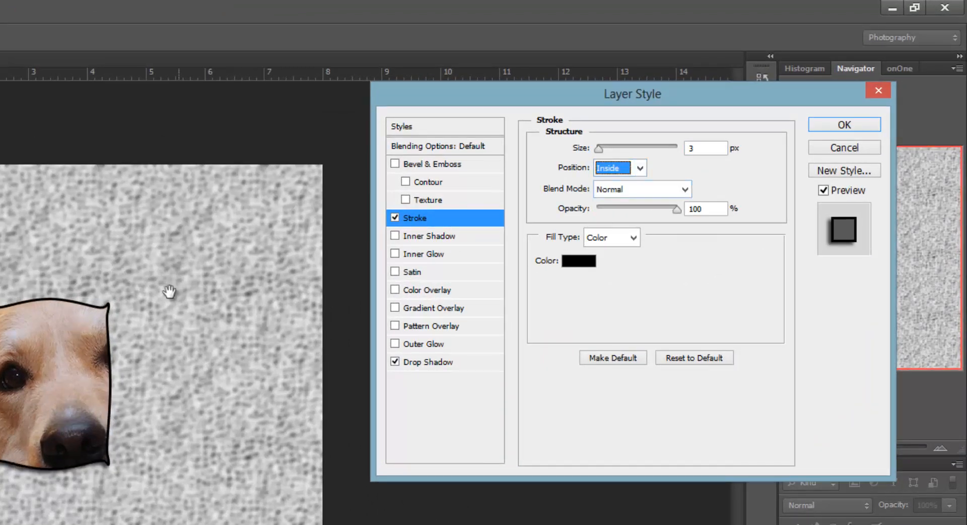
{"action": "double_click", "coordinate": [692, 148]}
{"action": "type", "text": "2"}
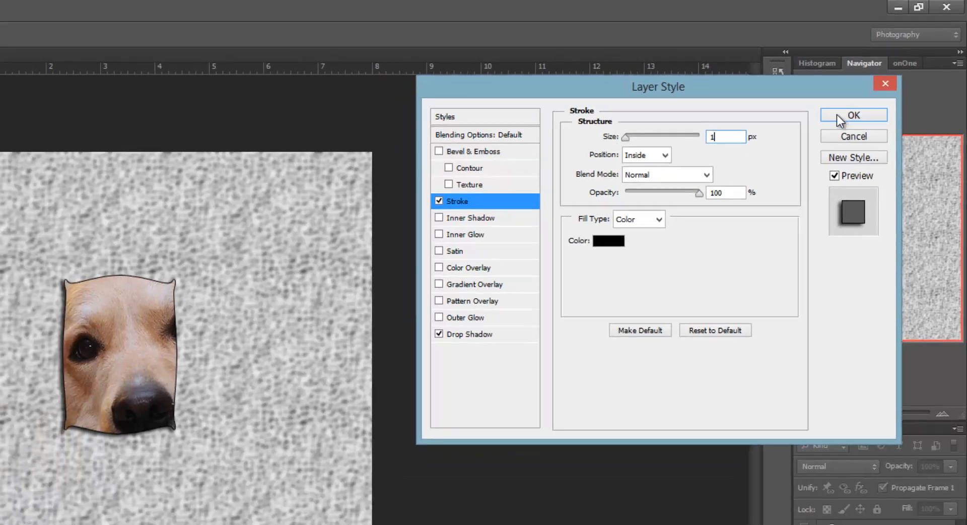
{"action": "left_click", "coordinate": [844, 124]}
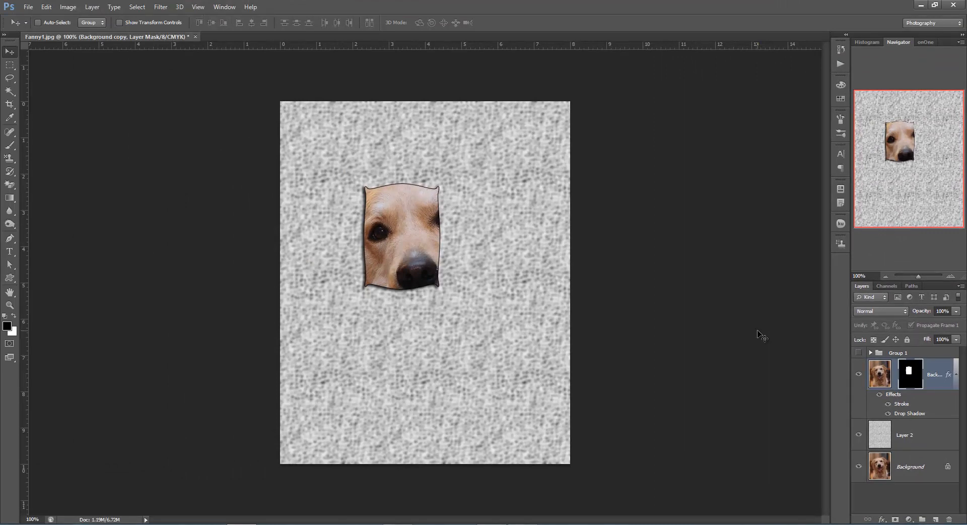
- Duplicate the masked photo layer and move the copy's mask down and right over the dog's mouth
{"action": "key", "text": "ctrl+j"}
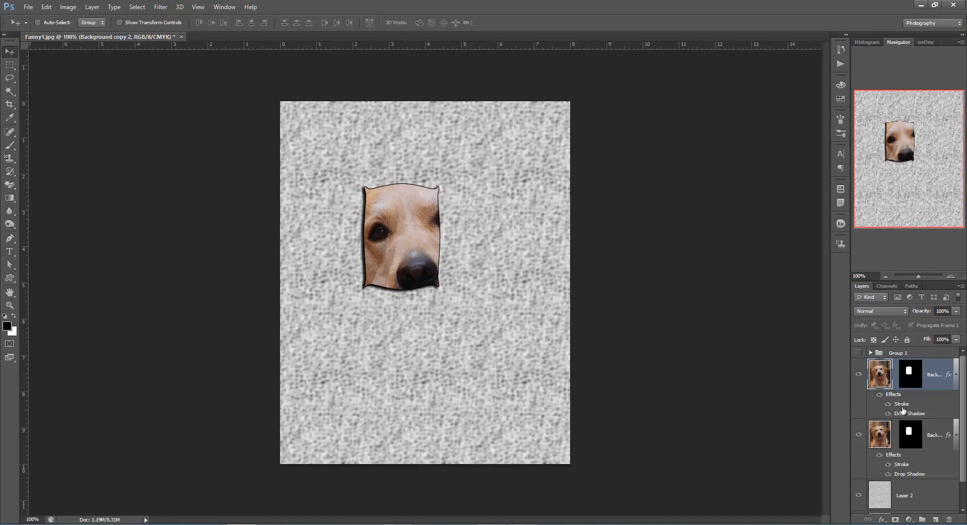
{"action": "left_click", "coordinate": [911, 374]}
{"action": "left_click_drag", "start_coordinate": [427, 245], "coordinate": [482, 299]}
- Duplicate the mouth piece and move the new mask left to reveal the dog's cheek and lower ear
{"action": "key", "text": "ctrl+j"}
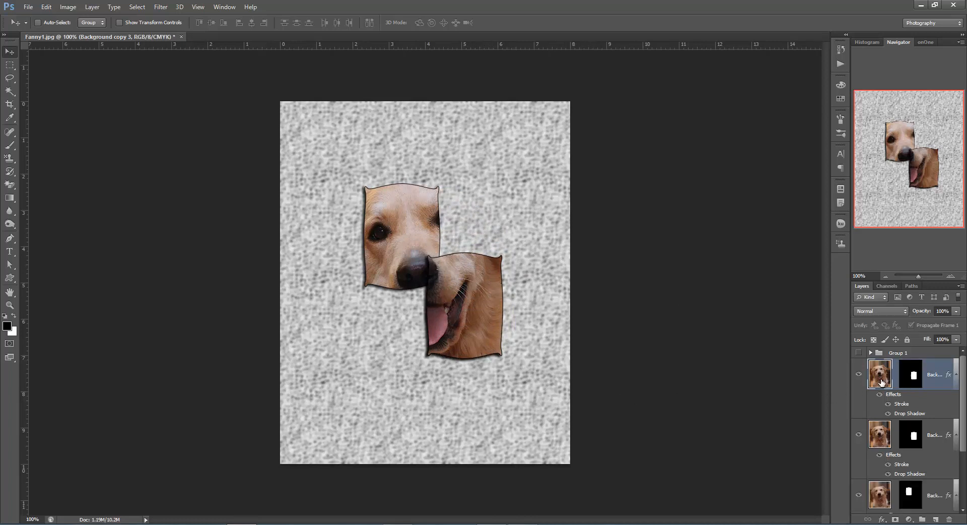
{"action": "left_click", "coordinate": [911, 374]}
{"action": "left_click_drag", "start_coordinate": [467, 296], "coordinate": [367, 291]}
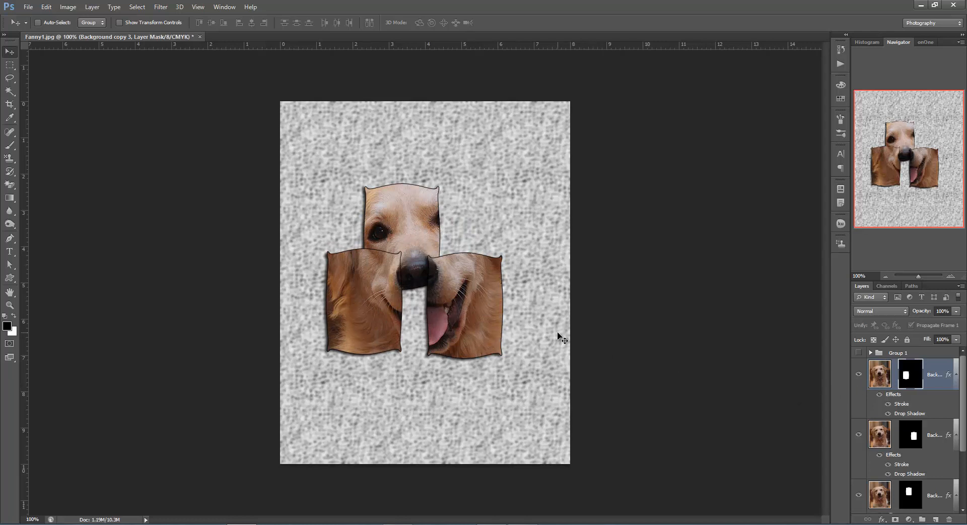
- Duplicate the cheek piece, move its mask over the eye on the image's right side, and shrink and rotate it
{"action": "key", "text": "ctrl+j"}
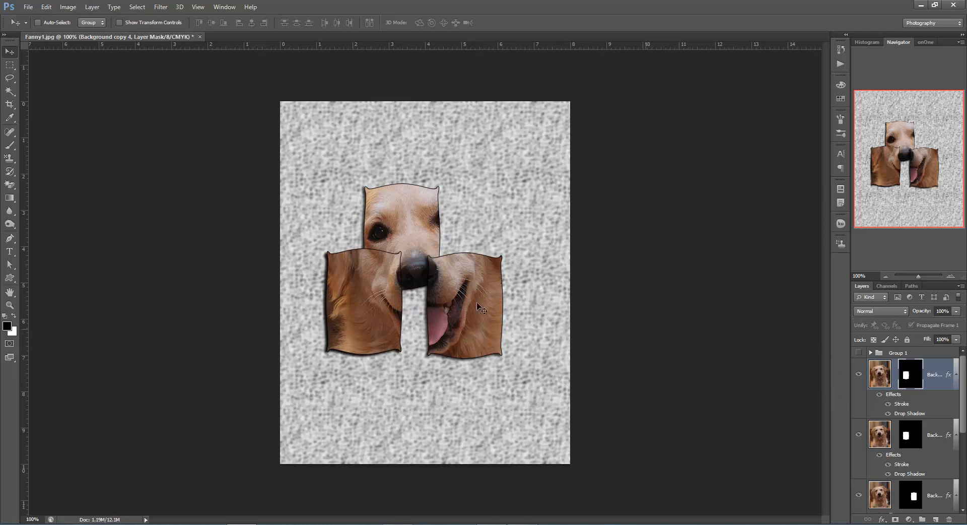
{"action": "left_click_drag", "start_coordinate": [373, 291], "coordinate": [466, 235]}
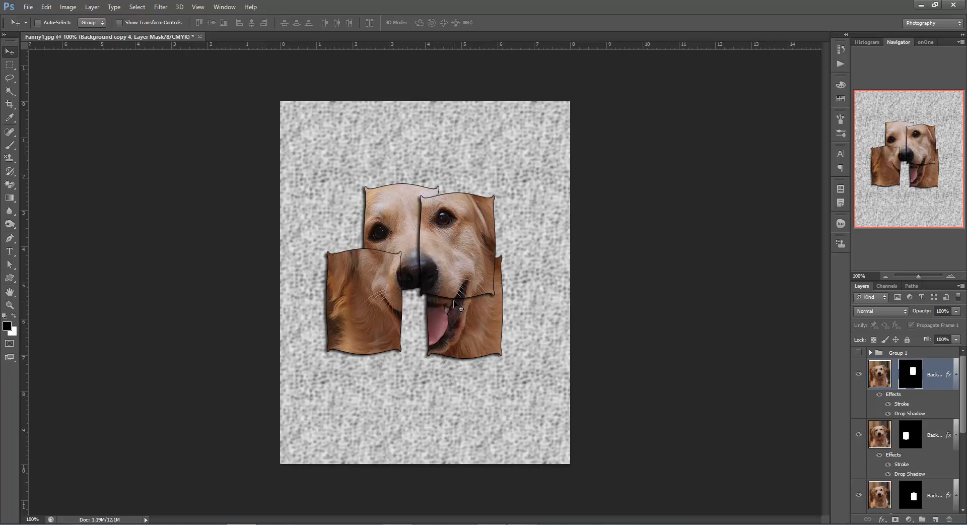
{"action": "key", "text": "ctrl+t"}
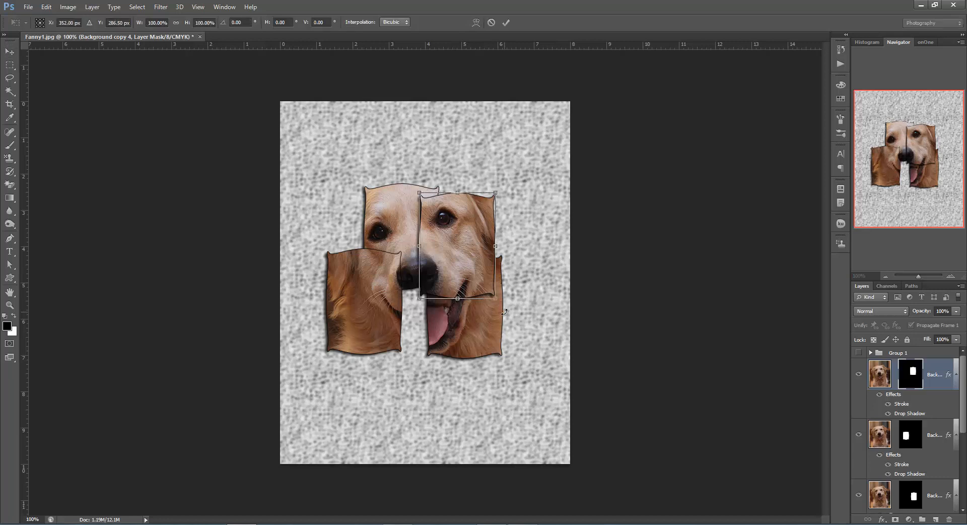
{"action": "left_click_drag", "start_coordinate": [504, 312], "coordinate": [436, 224]}
{"action": "key", "text": "Return"}
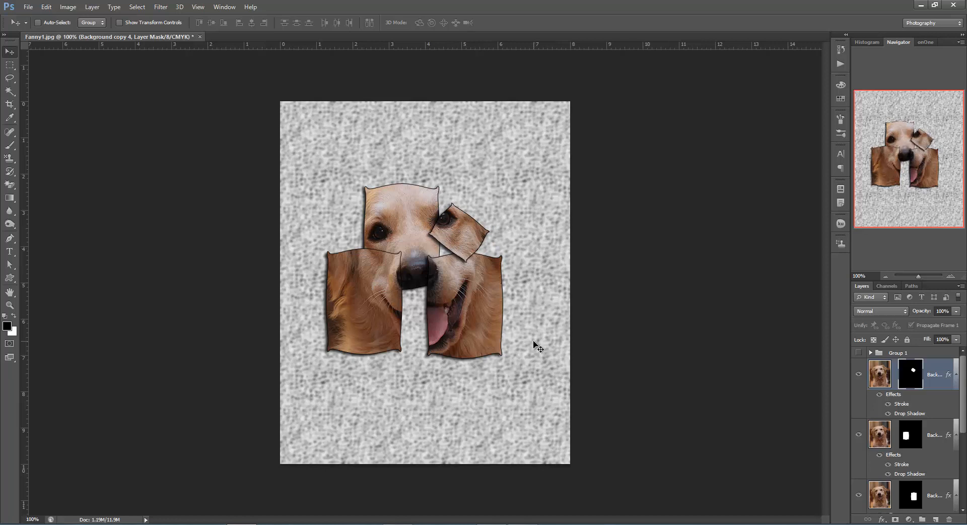
- Duplicate the small tilted piece and move the copy's mask down over the dog's tongue
{"action": "key", "text": "ctrl+j"}
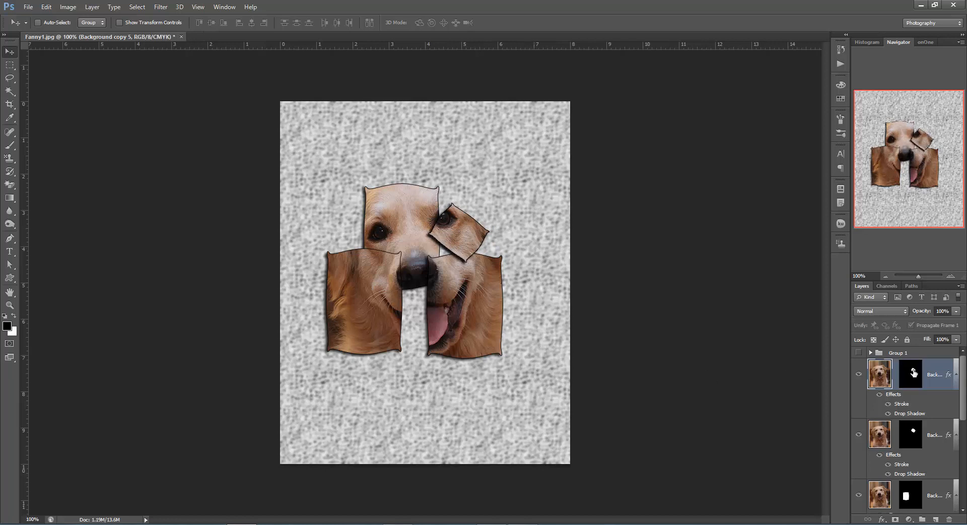
{"action": "left_click", "coordinate": [913, 373]}
{"action": "left_click_drag", "start_coordinate": [460, 227], "coordinate": [452, 361]}
- Duplicate the tongue piece, then shrink and rotate the copy's mask and place it below the dog's chin
{"action": "key", "text": "ctrl+j"}
{"action": "key", "text": "ctrl+t"}
{"action": "left_click_drag", "start_coordinate": [456, 355], "coordinate": [499, 380]}
{"action": "key", "text": "Return"}
- Make further duplicates of the smallest piece, placing one beside it below the chin and one at the ear above the right-hand eye
{"action": "key", "text": "ctrl+j"}
{"action": "left_click_drag", "start_coordinate": [427, 387], "coordinate": [498, 205]}
{"action": "key", "text": "ctrl+j"}
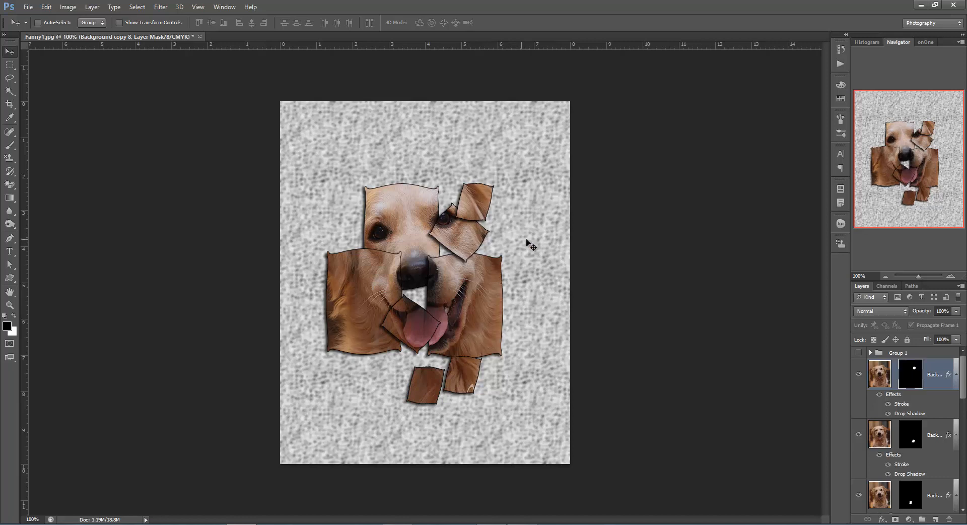
- Try lightening the image of the small piece at the ear with Levels, setting the midtone input to 1.83
{"action": "left_click", "coordinate": [858, 374]}
{"action": "left_click", "coordinate": [859, 375]}
{"action": "left_click", "coordinate": [880, 377]}
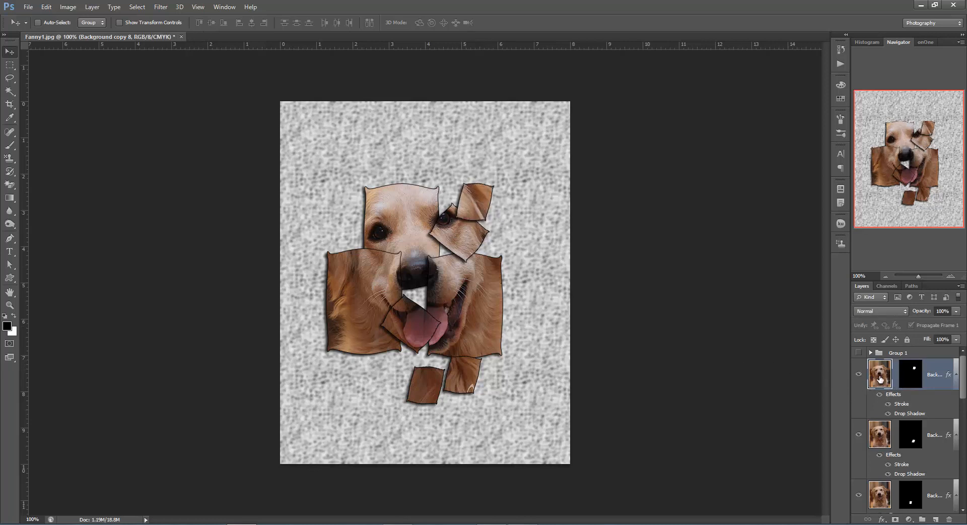
{"action": "key", "text": "ctrl+l"}
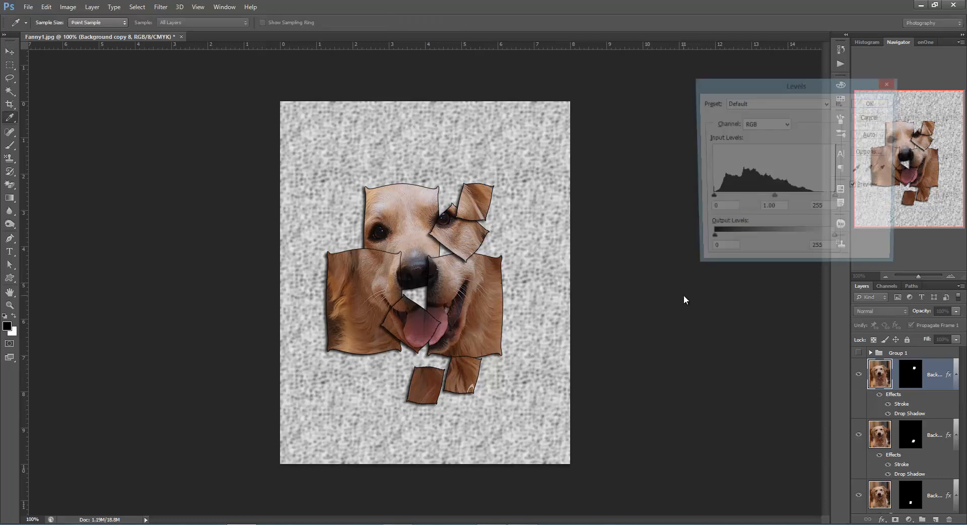
{"action": "left_click_drag", "start_coordinate": [823, 93], "coordinate": [745, 124]}
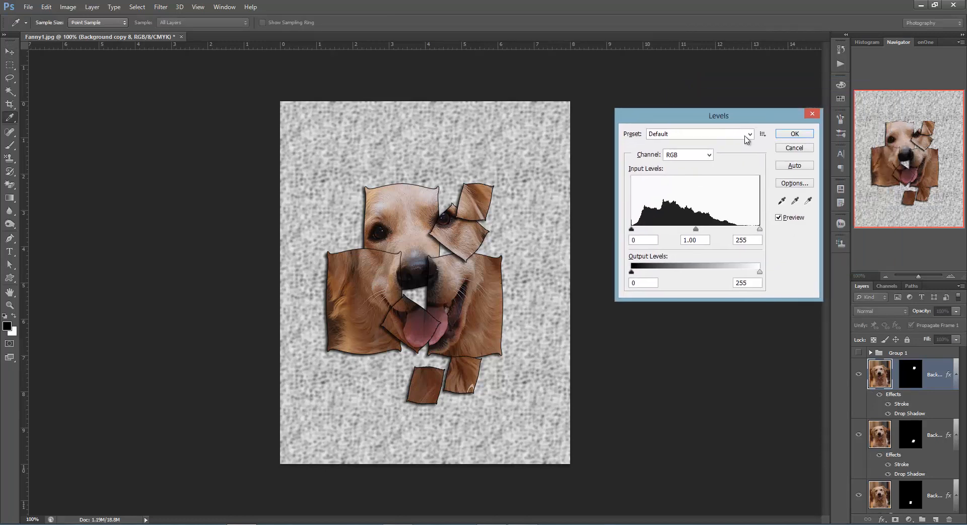
{"action": "left_click_drag", "start_coordinate": [698, 232], "coordinate": [669, 234]}
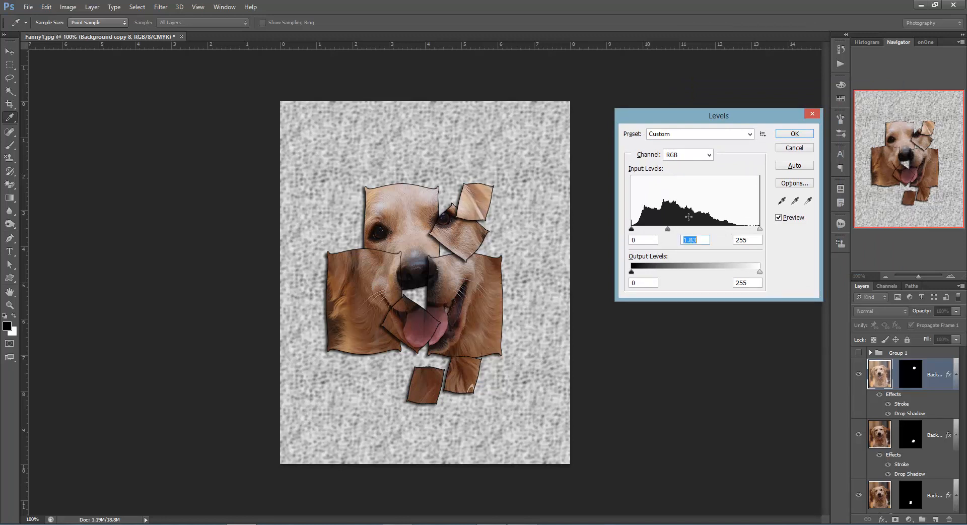
{"action": "left_click", "coordinate": [794, 133]}
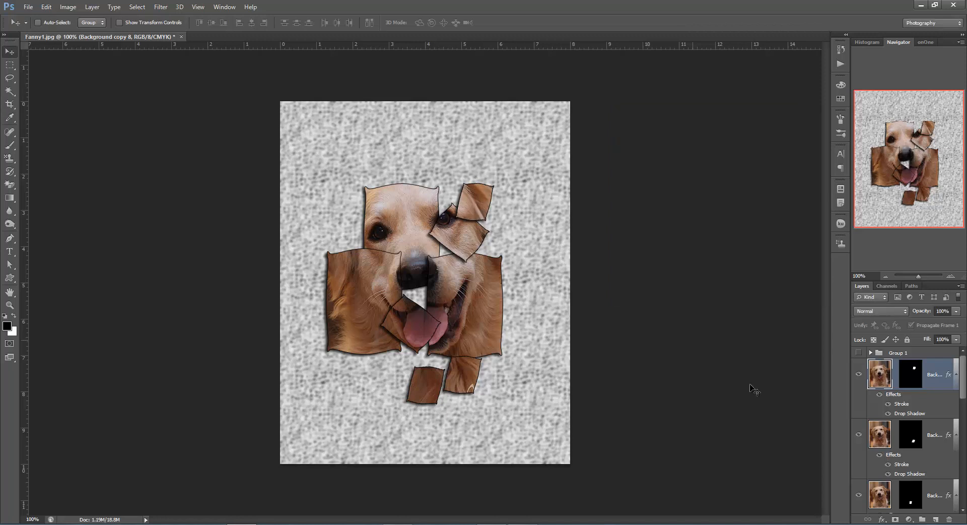
- Try merging the piece layers from Background copy 7 down to the one above Layer 2 into one layer
{"action": "left_click_drag", "start_coordinate": [963, 379], "coordinate": [965, 479]}
{"action": "scroll", "coordinate": [914, 353], "scroll_direction": "up", "scroll_amount": 8}
{"action": "left_click", "coordinate": [932, 427]}
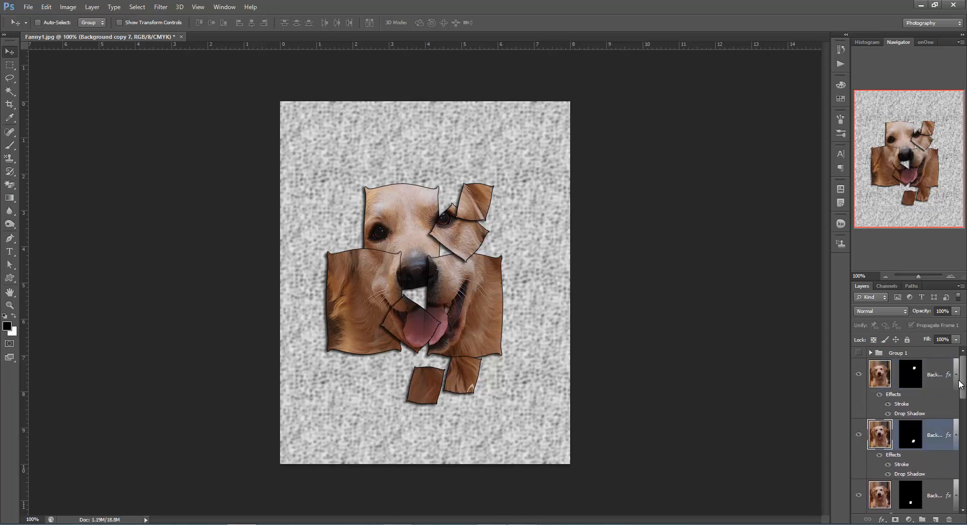
{"action": "left_click_drag", "start_coordinate": [963, 379], "coordinate": [957, 482]}
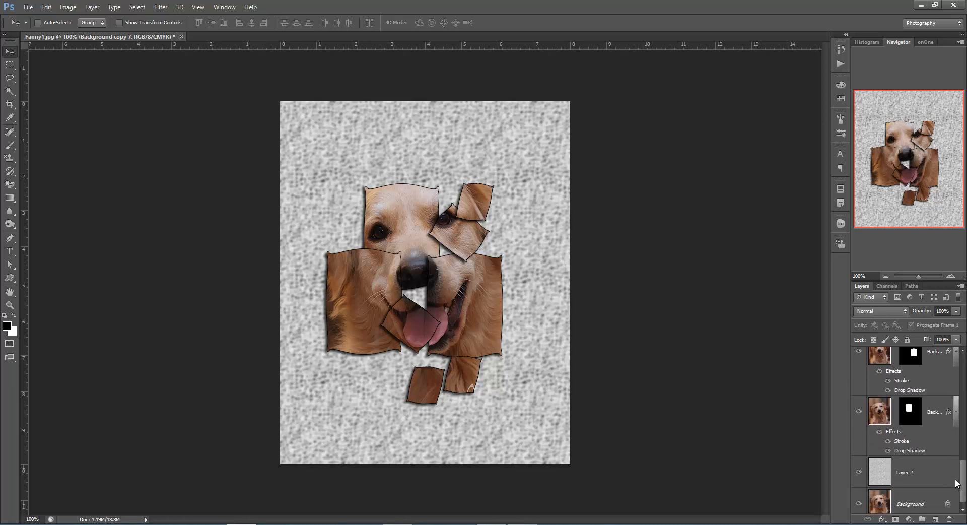
{"action": "left_click", "coordinate": [935, 411], "text": "shift"}
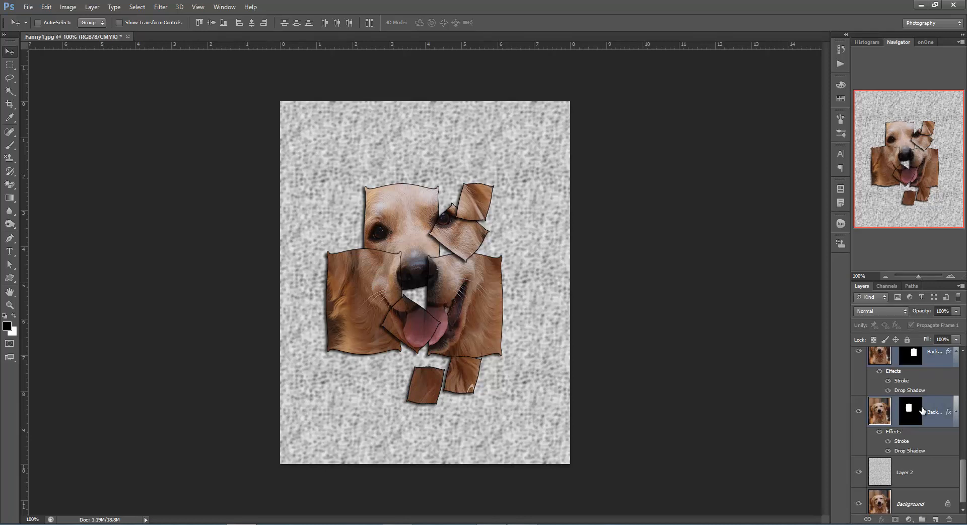
{"action": "right_click", "coordinate": [927, 400]}
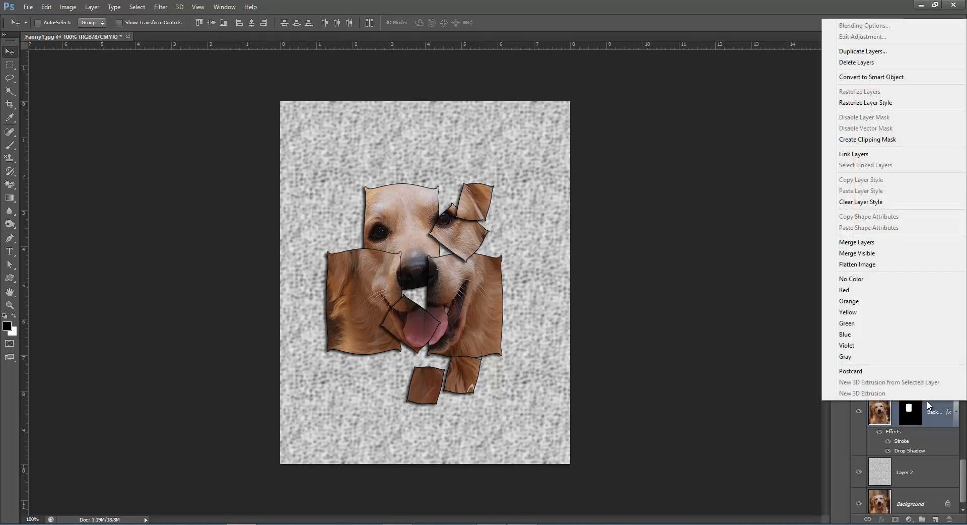
{"action": "left_click", "coordinate": [873, 244]}
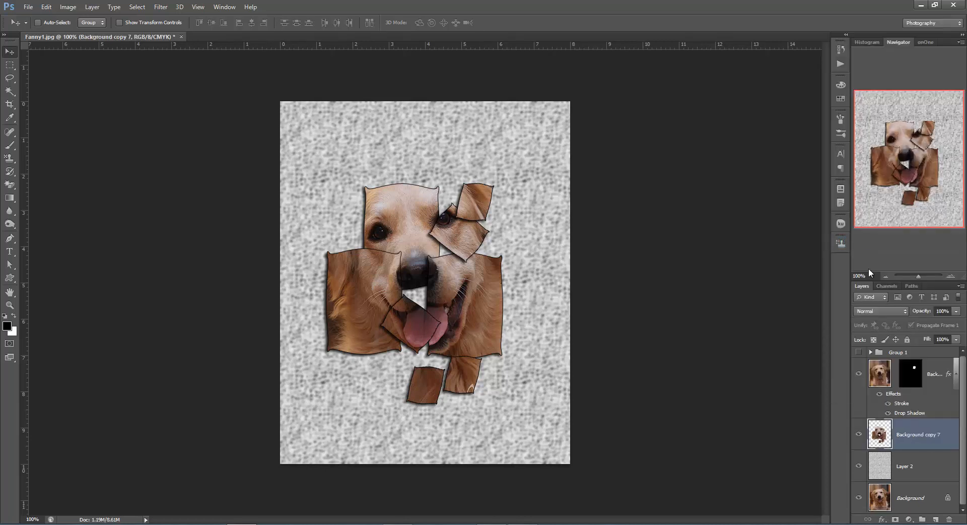
- Toggle the merged layer's visibility to compare, and undo the merge
{"action": "left_click", "coordinate": [859, 436]}
{"action": "left_click", "coordinate": [859, 437]}
{"action": "key", "text": "ctrl+z"}
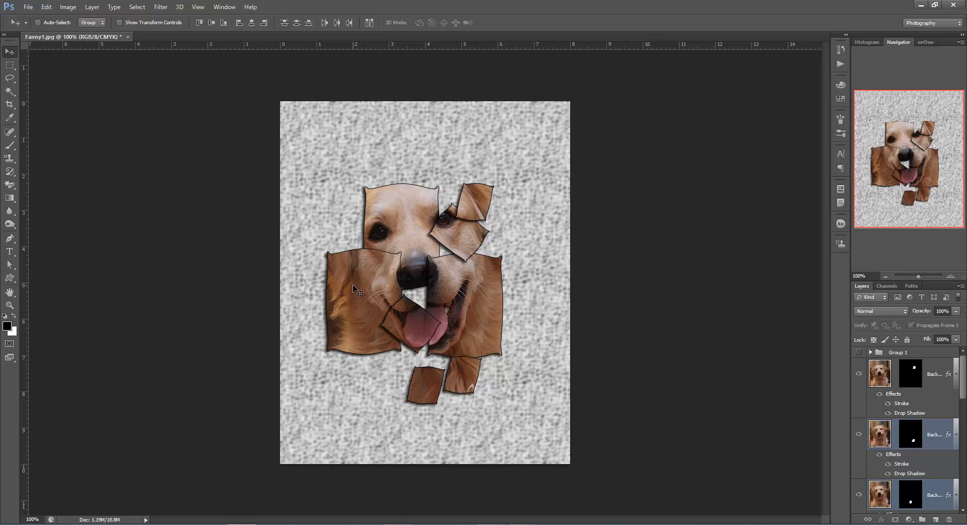
- Select the mask of Background copy 6 and move its piece up beneath the dog's chin, beside the other small piece
{"action": "mouse_move", "coordinate": [355, 288]}
{"action": "left_mouse_down"}
{"action": "mouse_move", "coordinate": [366, 265]}
{"action": "mouse_move", "coordinate": [387, 264]}
{"action": "mouse_move", "coordinate": [363, 289]}
{"action": "left_mouse_up"}
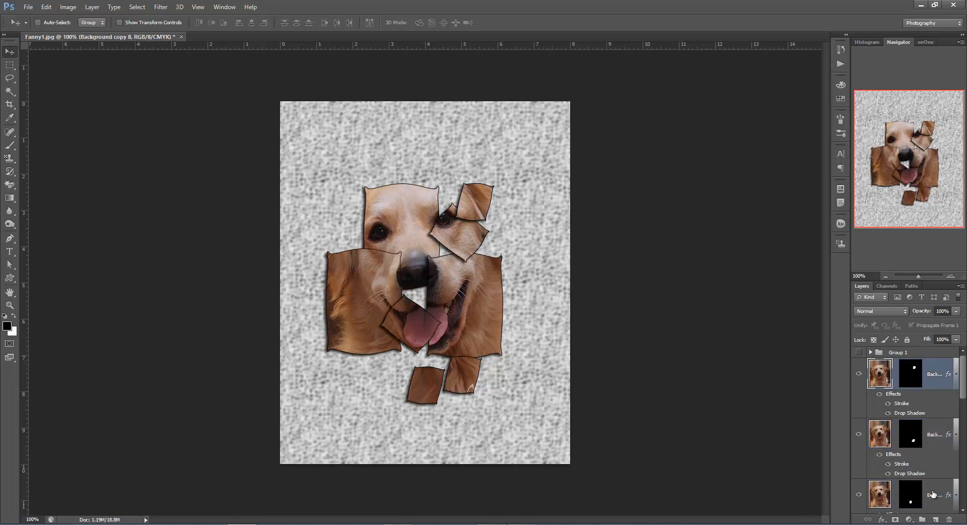
{"action": "left_click", "coordinate": [932, 493]}
{"action": "left_click", "coordinate": [920, 476]}
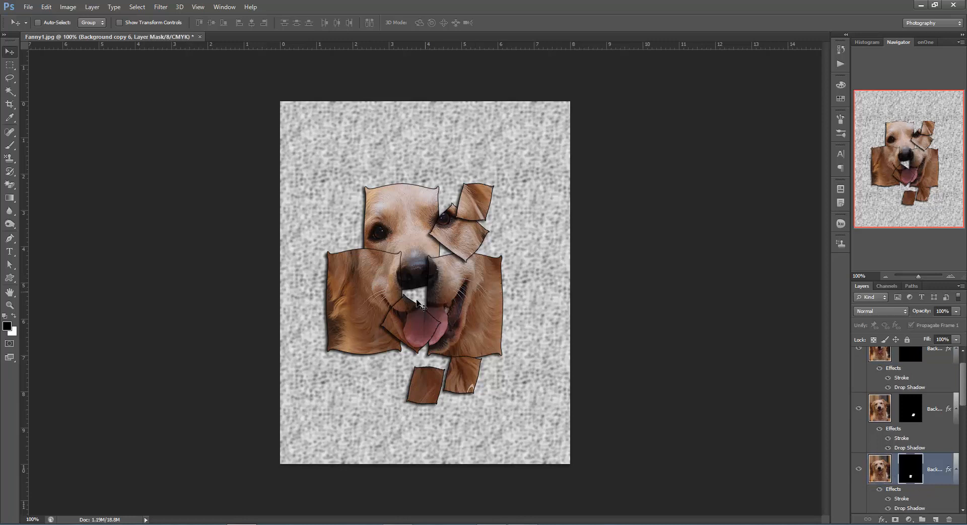
{"action": "mouse_move", "coordinate": [395, 312]}
{"action": "left_mouse_down"}
{"action": "mouse_move", "coordinate": [457, 307]}
{"action": "mouse_move", "coordinate": [398, 303]}
{"action": "left_mouse_up"}
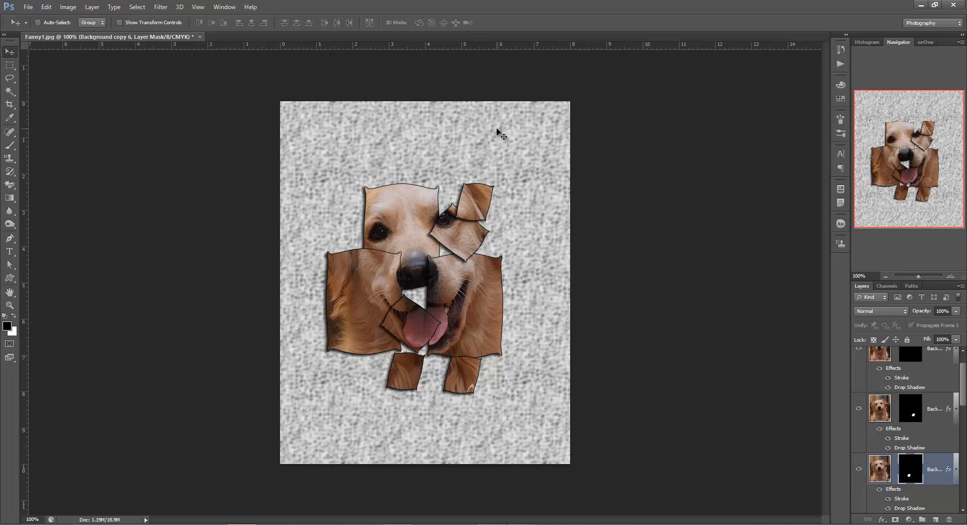
{"action": "left_click_drag", "start_coordinate": [498, 132], "coordinate": [472, 180]}
{"action": "left_click_drag", "start_coordinate": [388, 372], "coordinate": [408, 363]}
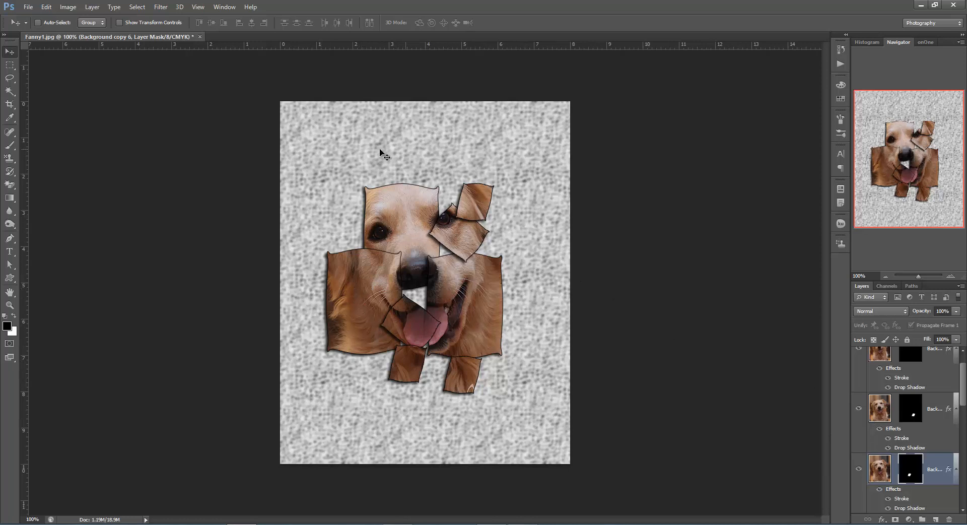
- Merge all the dog piece layers, including Background copy 8, into one layer and toggle its visibility to check it
{"action": "left_click_drag", "start_coordinate": [965, 384], "coordinate": [964, 366]}
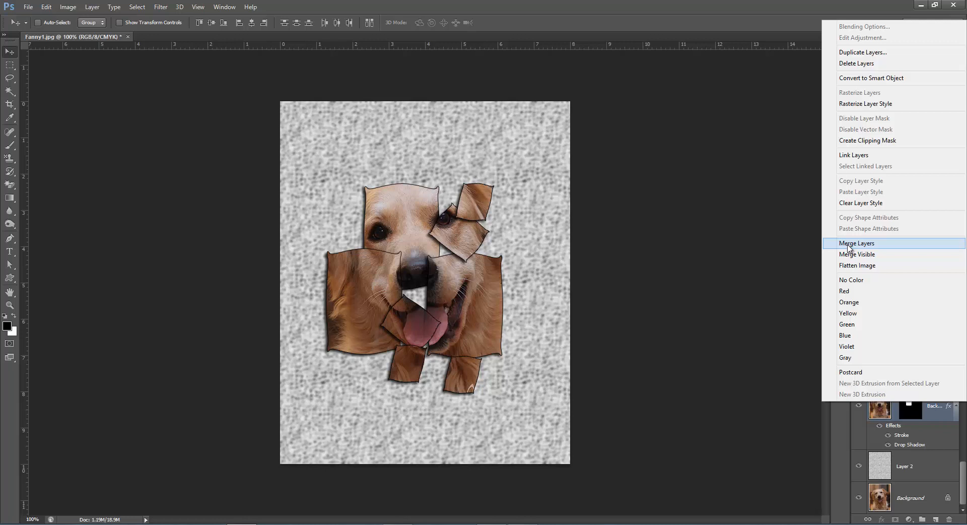
{"action": "left_click", "coordinate": [857, 243]}
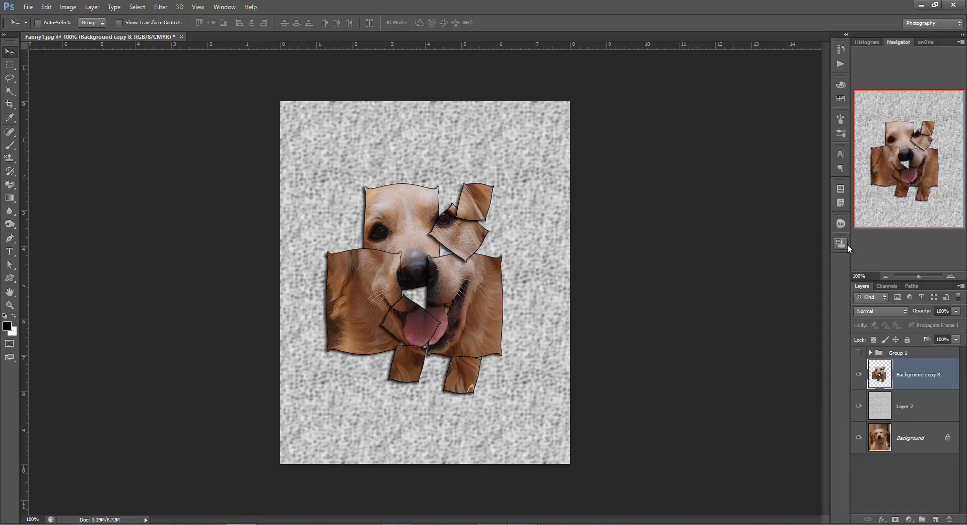
{"action": "left_click", "coordinate": [859, 375]}
{"action": "left_click", "coordinate": [859, 376]}
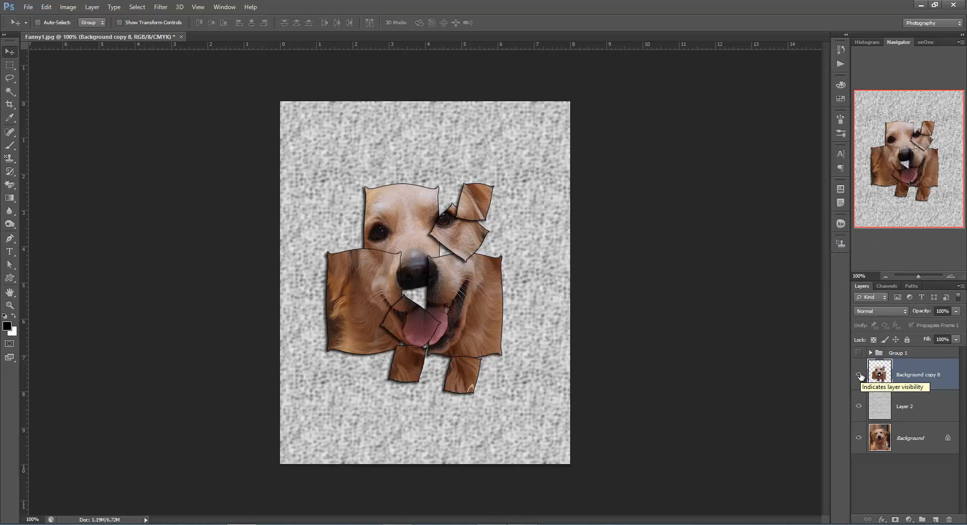
- Delete the merged collage layer and the Layer 2 texture, and show the finished collage in Group 1
{"action": "key", "text": "Delete"}
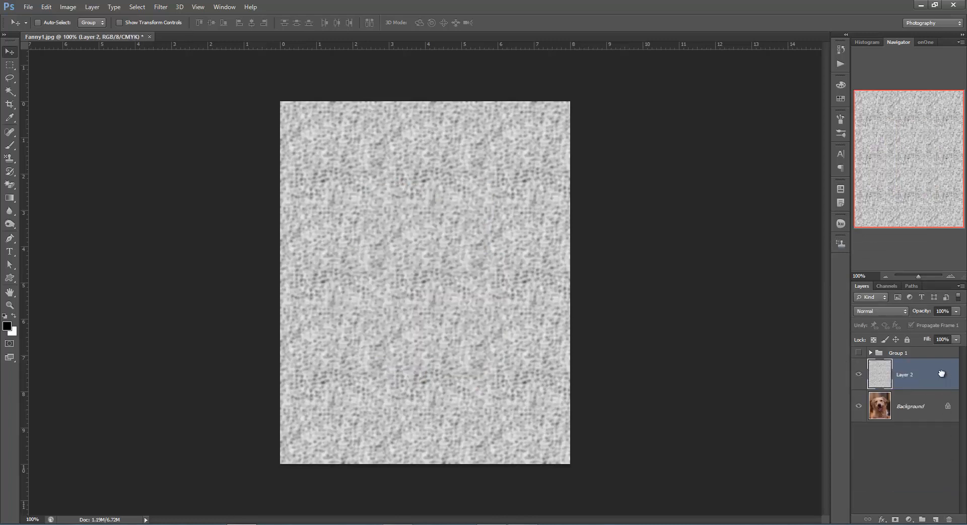
{"action": "left_click_drag", "start_coordinate": [943, 374], "coordinate": [948, 519]}
{"action": "left_click", "coordinate": [859, 353]}
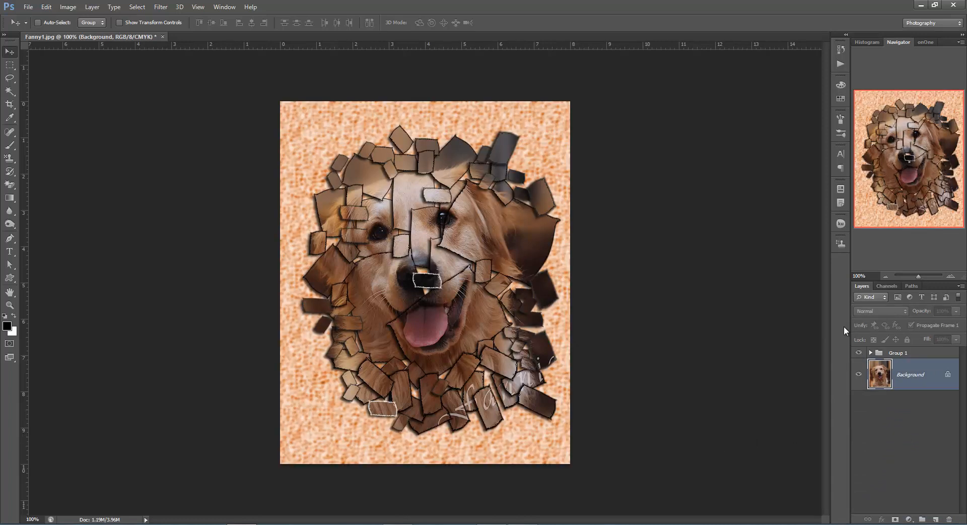
- Expand Group 1 and shift the hue of its Hue/Saturation adjustment slightly to tint the textured background redder
{"action": "left_click", "coordinate": [871, 353]}
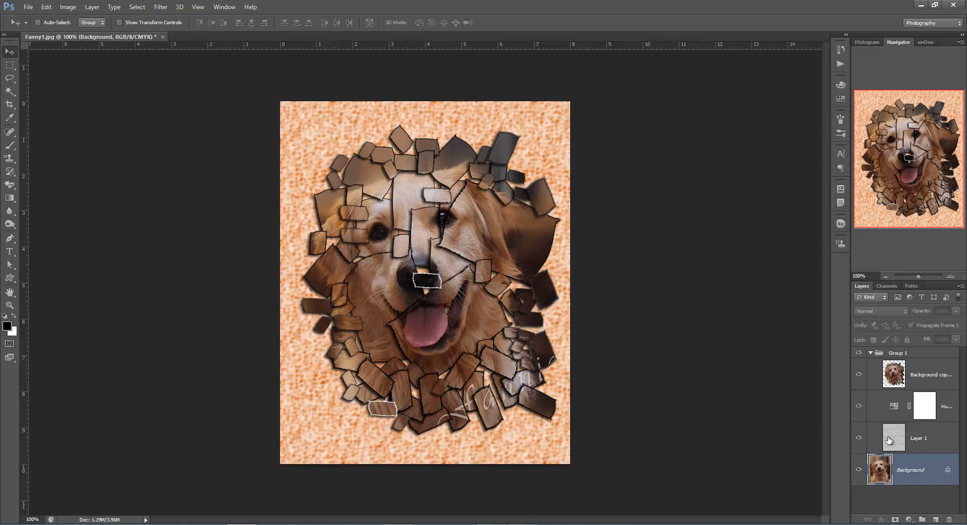
{"action": "double_click", "coordinate": [946, 407]}
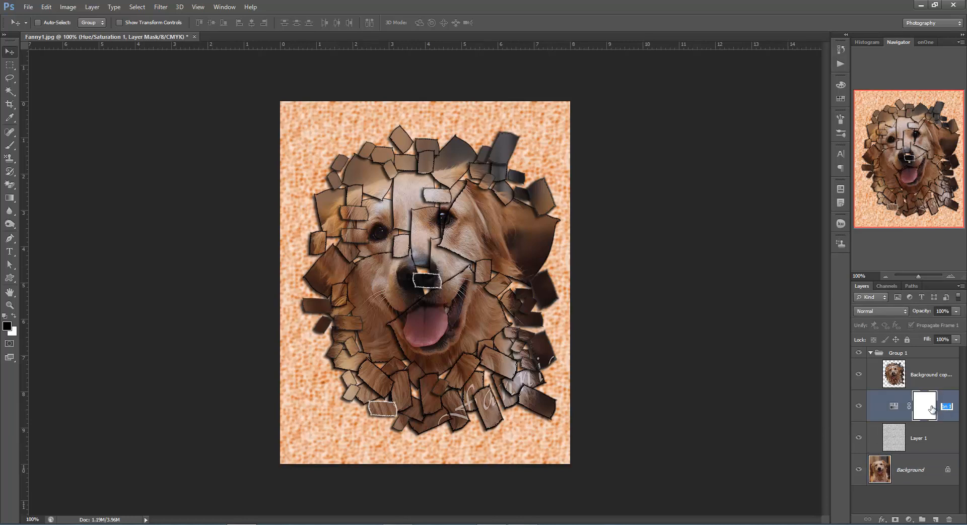
{"action": "double_click", "coordinate": [893, 406]}
{"action": "left_click_drag", "start_coordinate": [583, 135], "coordinate": [697, 138]}
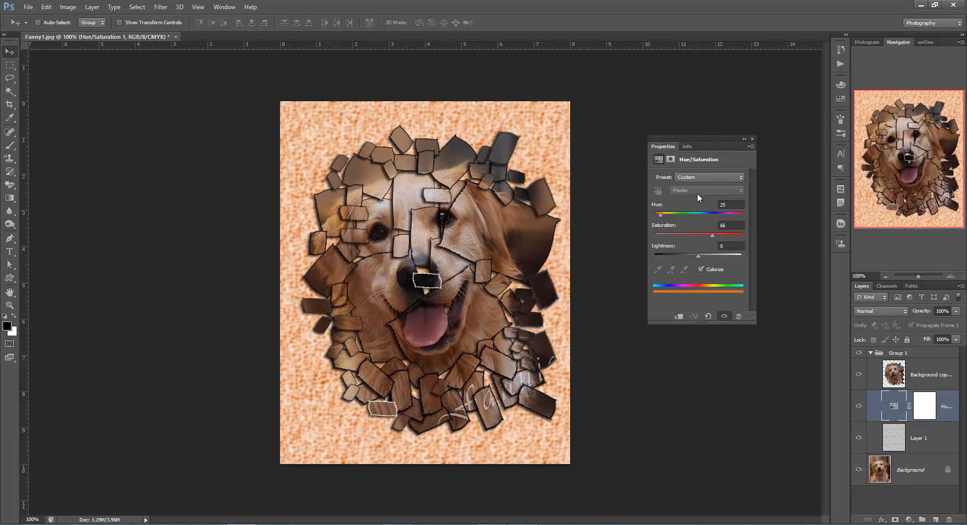
{"action": "mouse_move", "coordinate": [660, 214]}
{"action": "left_mouse_down"}
{"action": "mouse_move", "coordinate": [712, 213]}
{"action": "mouse_move", "coordinate": [660, 219]}
{"action": "left_mouse_up"}
{"action": "left_click", "coordinate": [725, 364]}
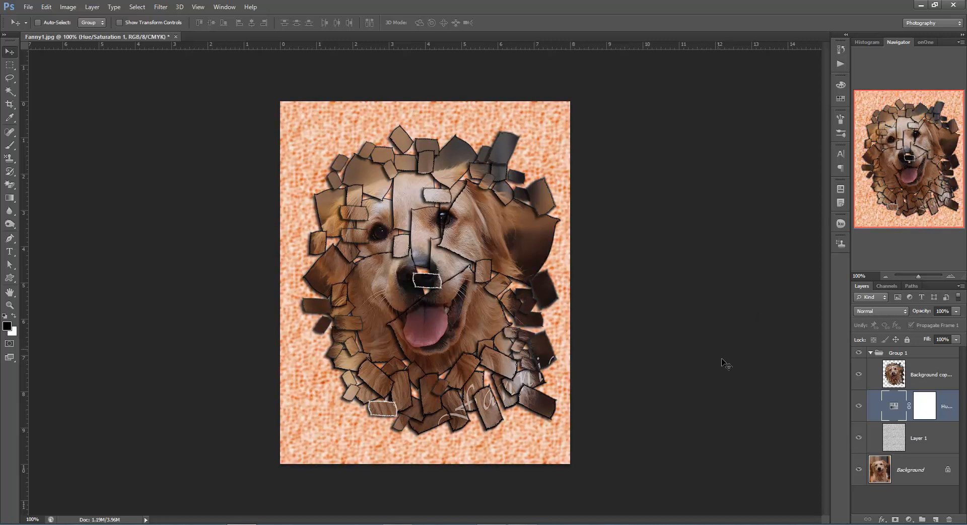